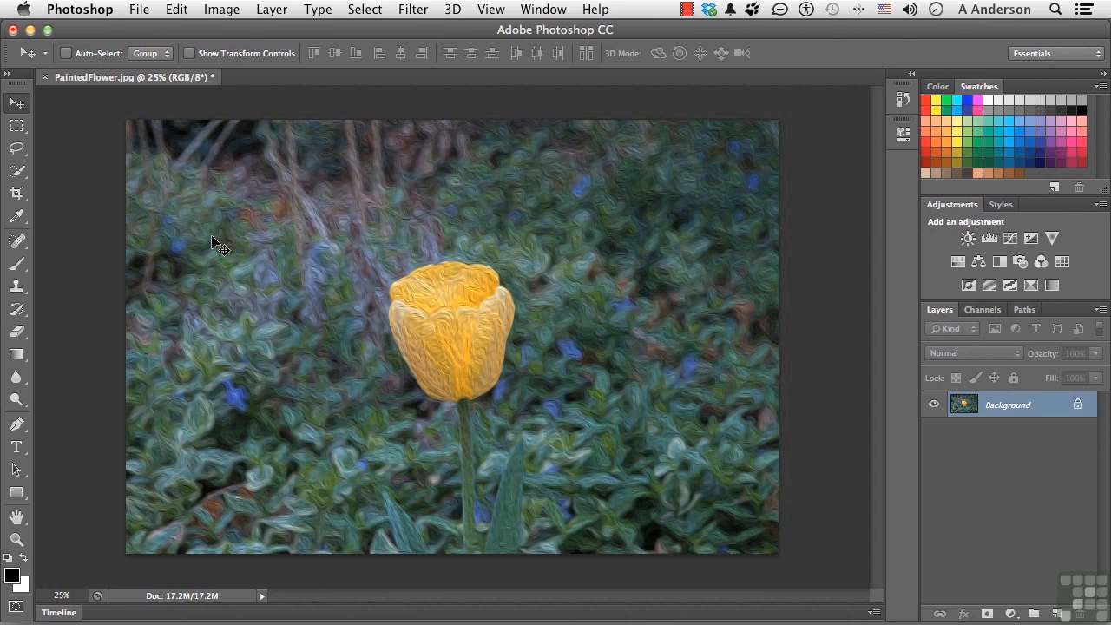
left_click(233, 12)
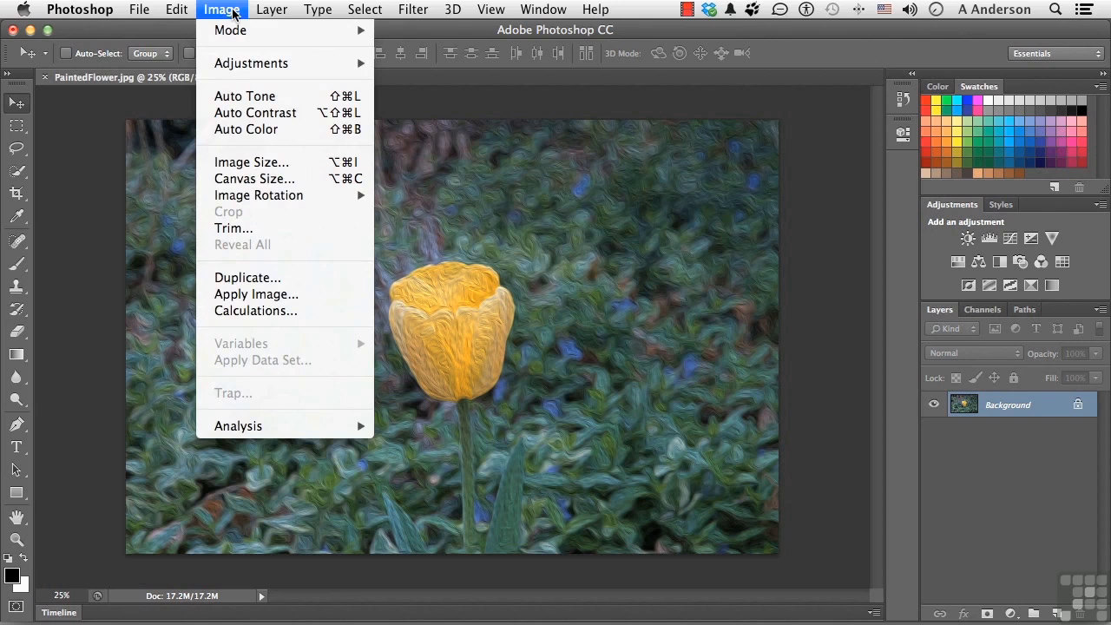
mouse_move(265, 9)
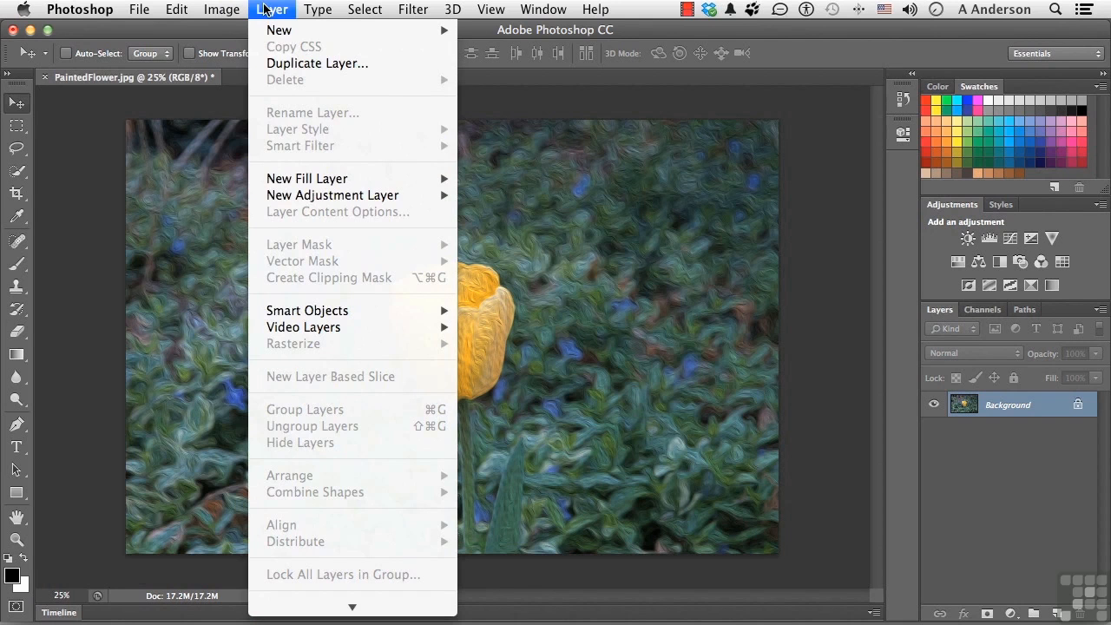
mouse_move(364, 9)
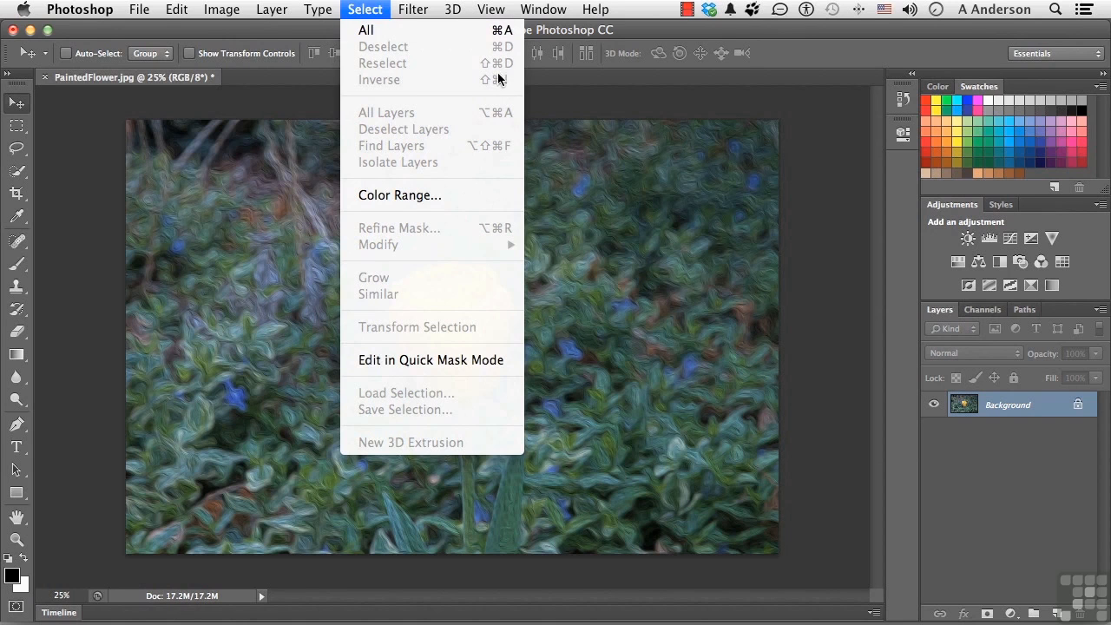
left_click(365, 10)
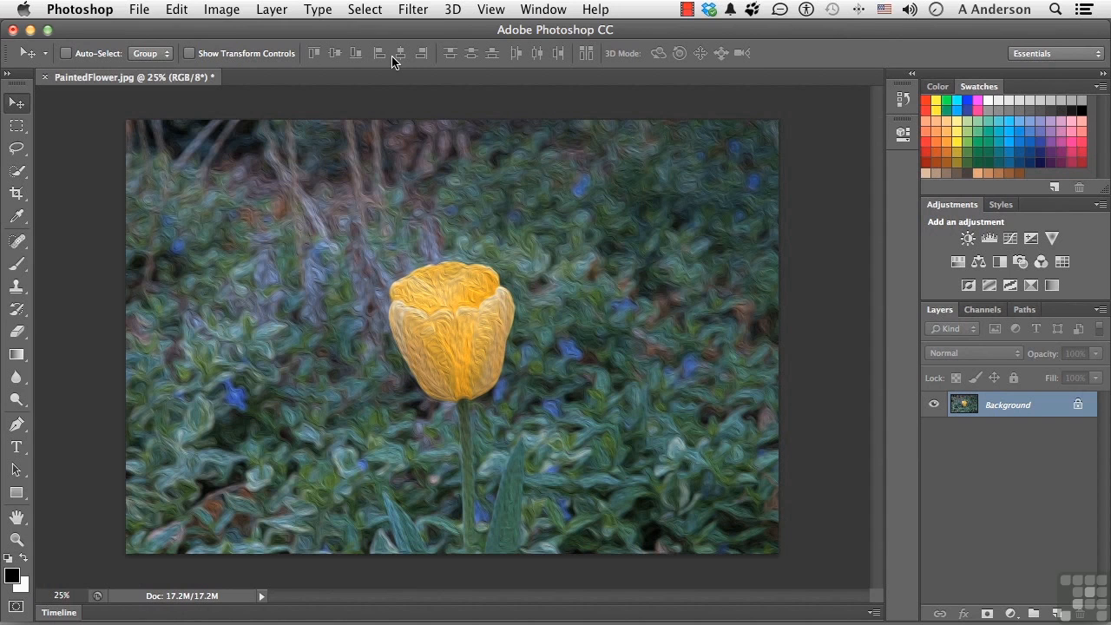
Step: Compare the options offered by the Rectangular Marquee, Lasso, Brush and Move tools by activating each in turn
left_click(15, 128)
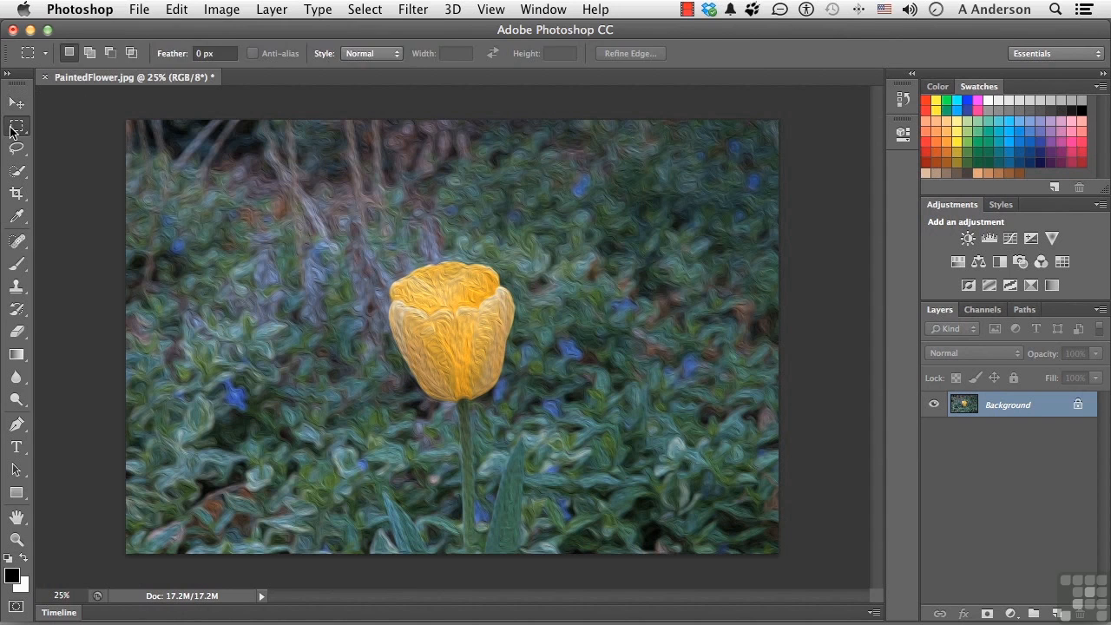
left_click(18, 152)
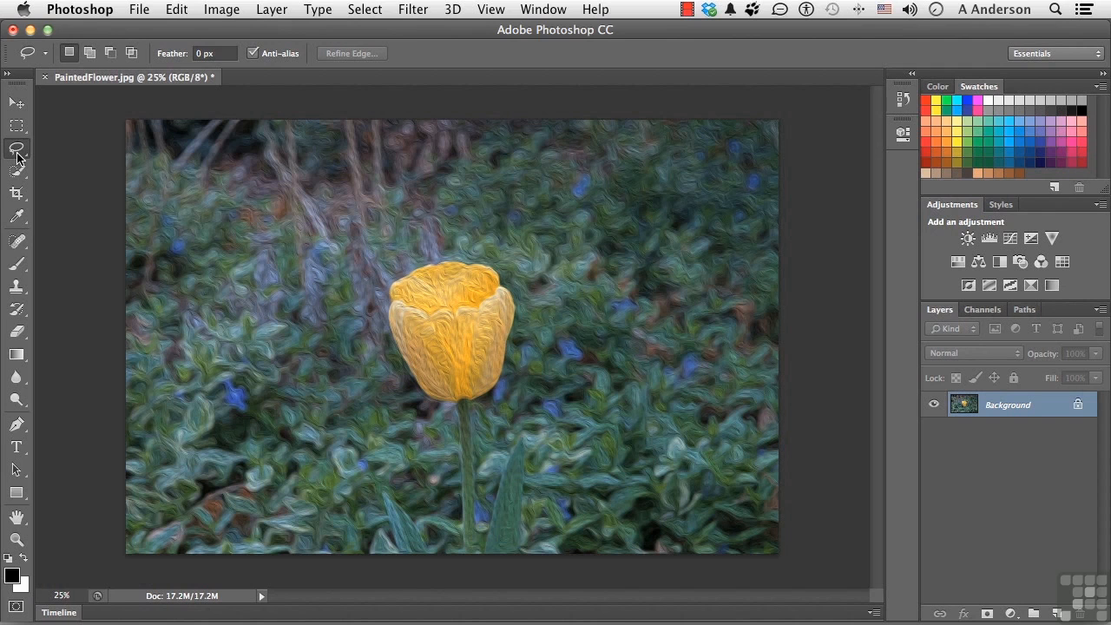
left_click(15, 266)
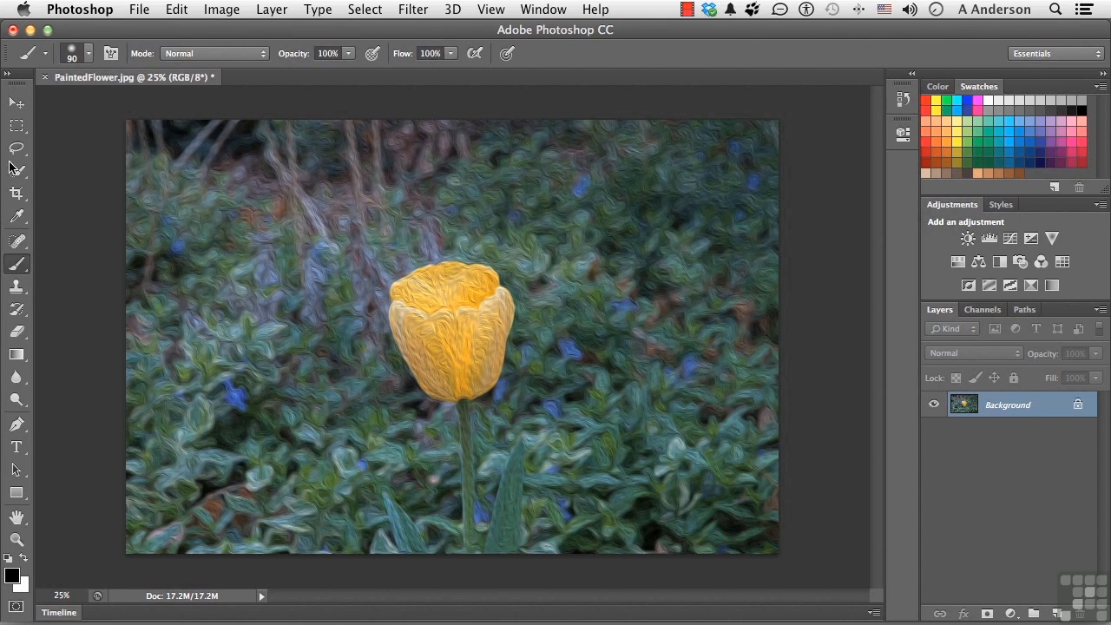
left_click(17, 104)
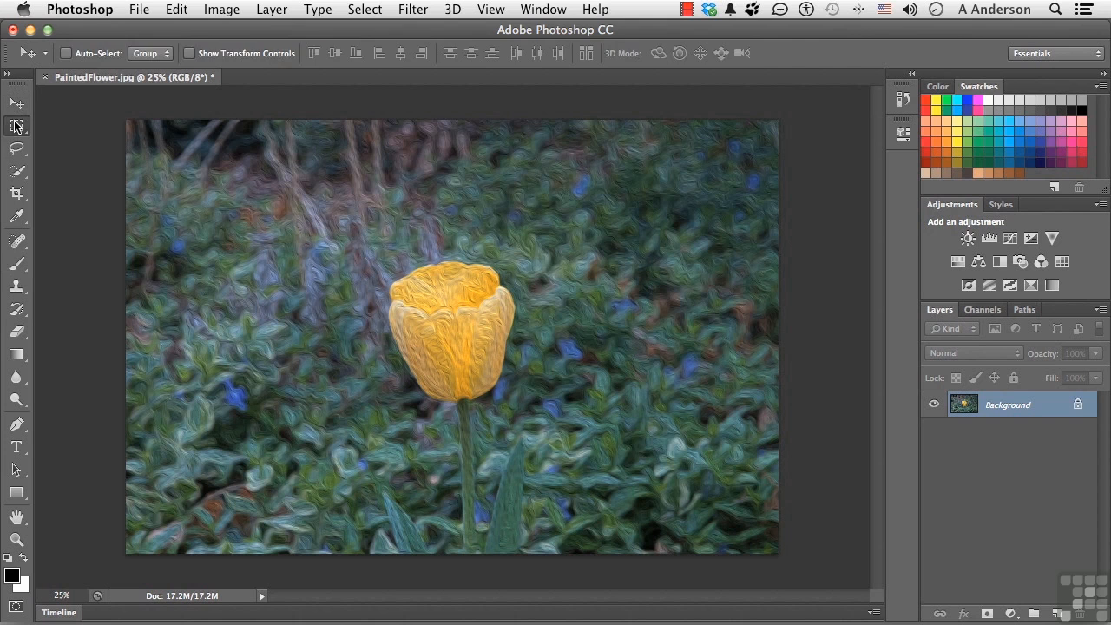
left_click(15, 124)
left_click(17, 148)
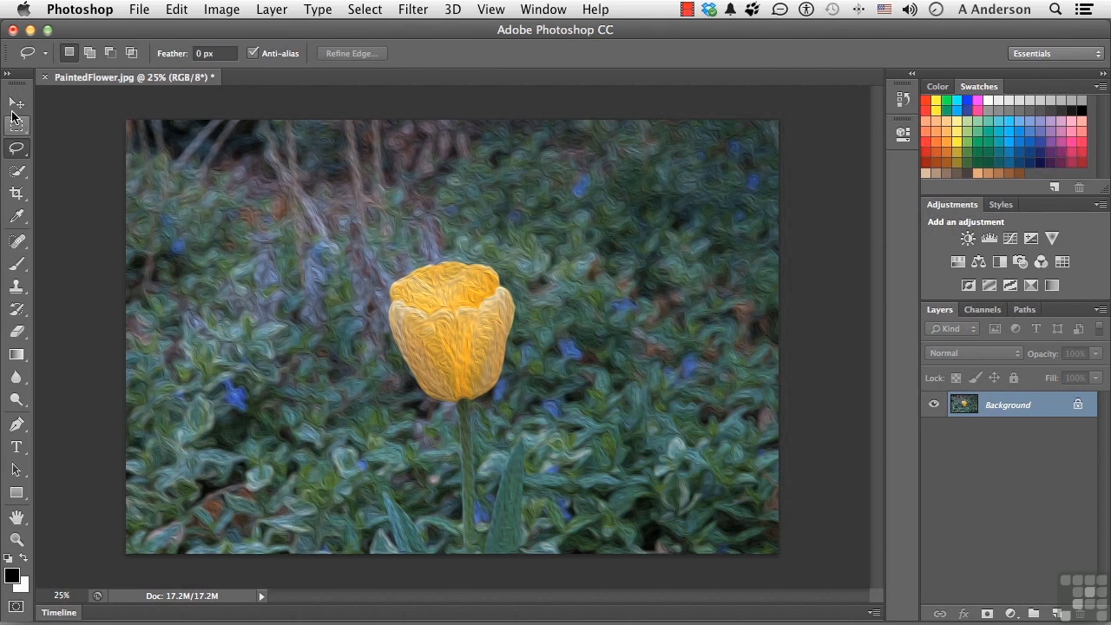
left_click(15, 102)
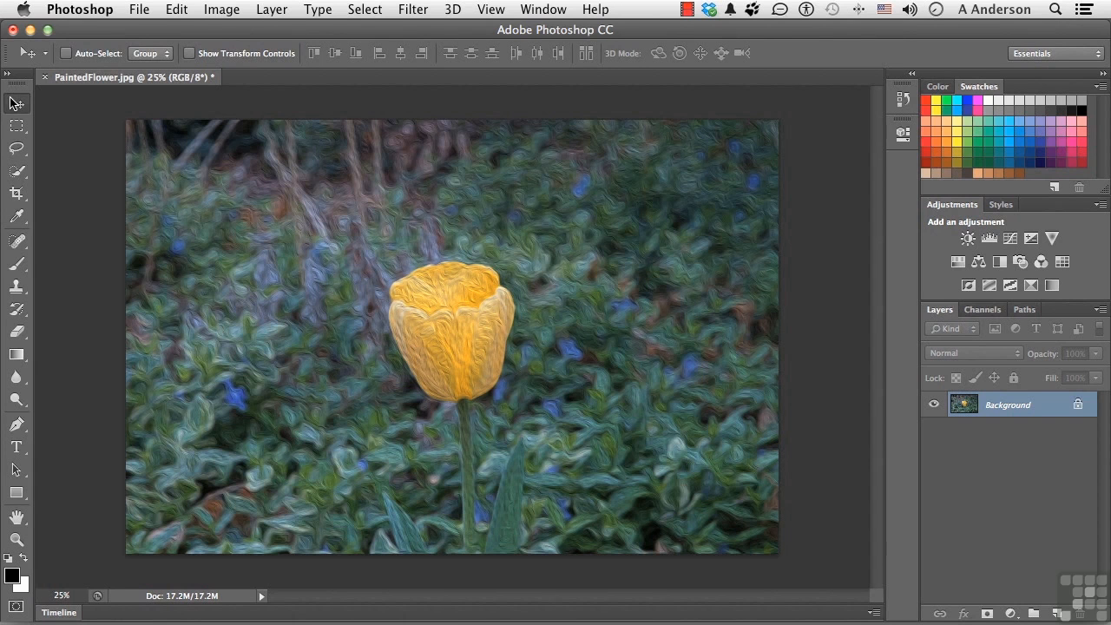
Step: View the list of available workspaces without switching from Essentials
left_click(1029, 54)
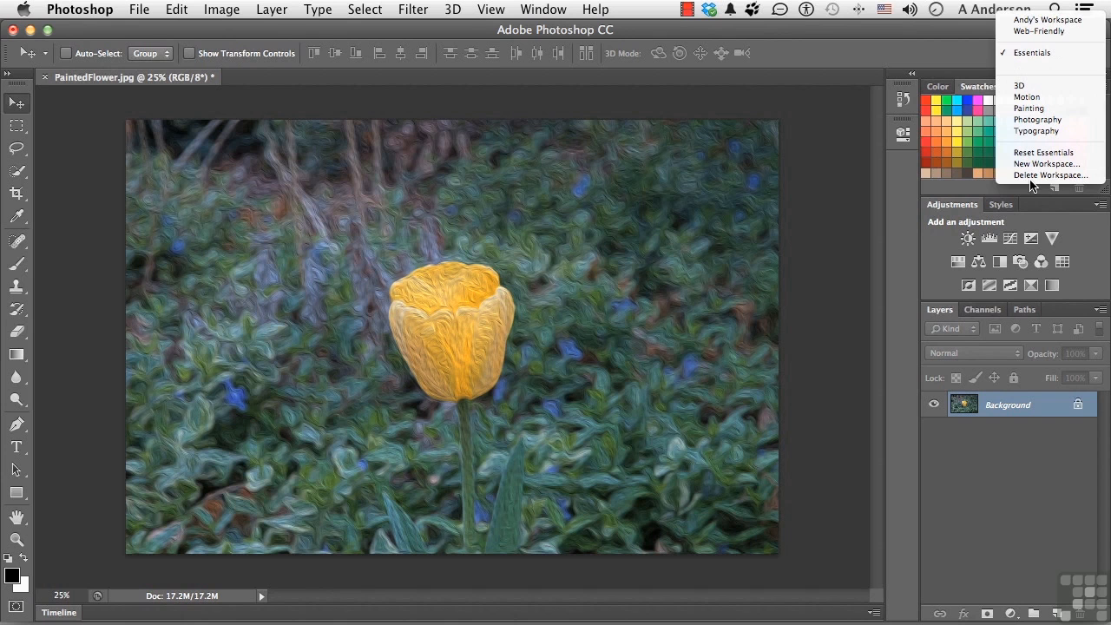
left_click(909, 47)
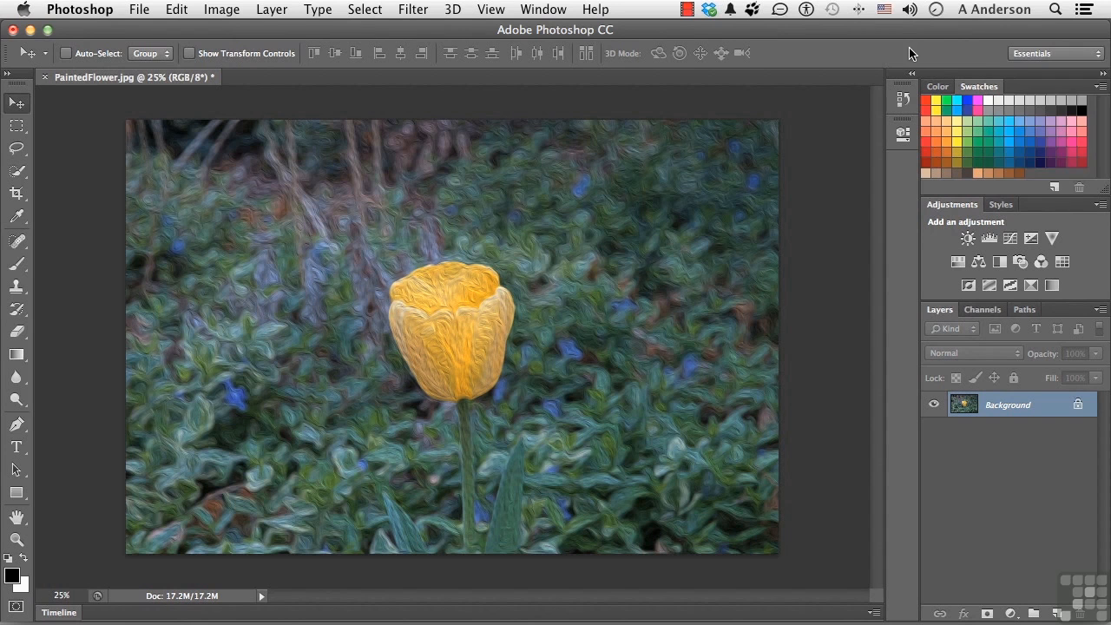
Step: Activate the Lasso and Rectangular Marquee tools, and view the marquee tool's hidden variants
left_click(17, 150)
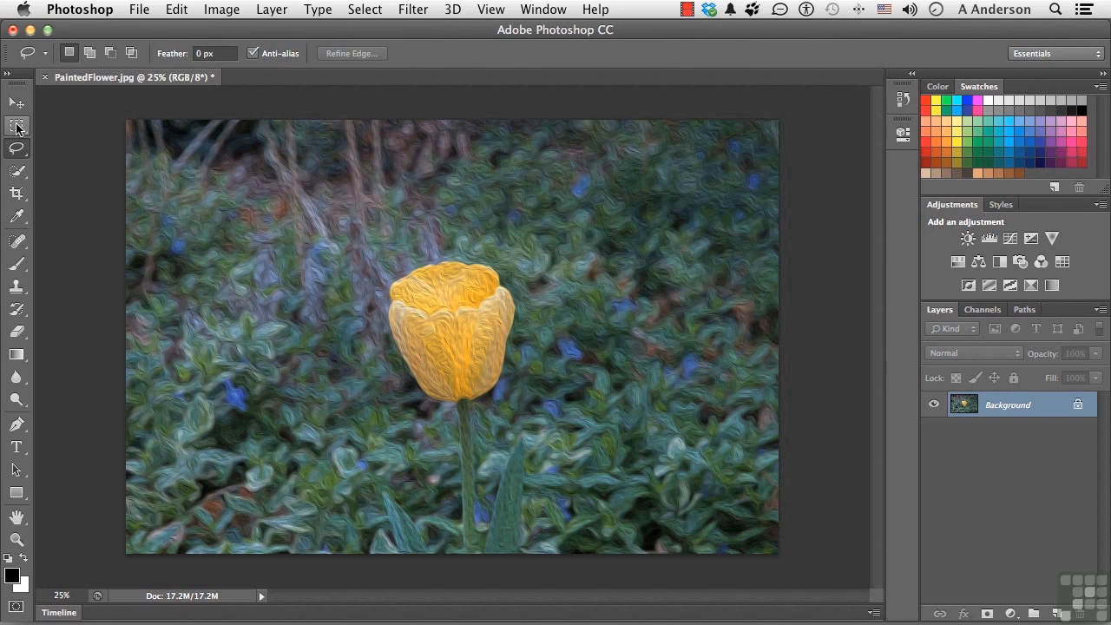
left_click(15, 129)
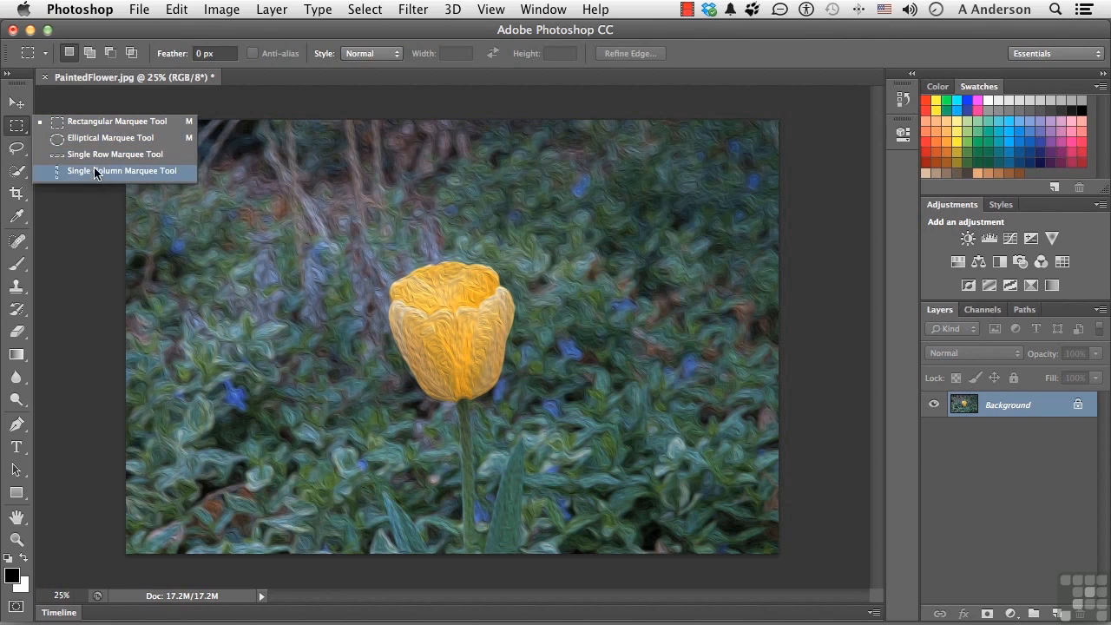
left_click(15, 128)
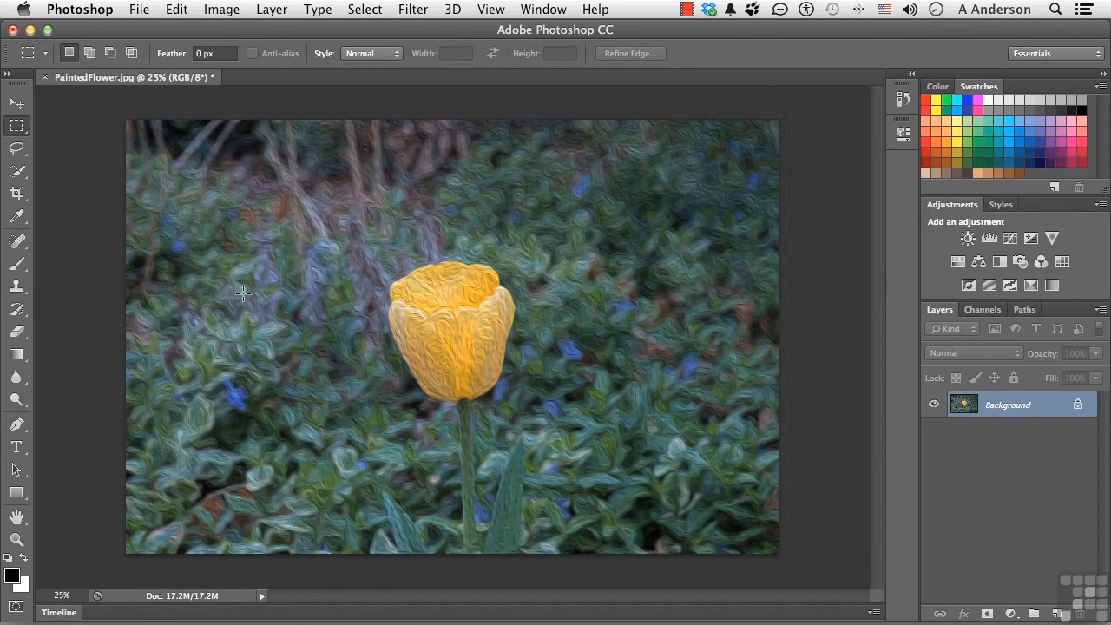
Step: Switch the document status information to Efficiency and set it back to Document Sizes
left_click(65, 596)
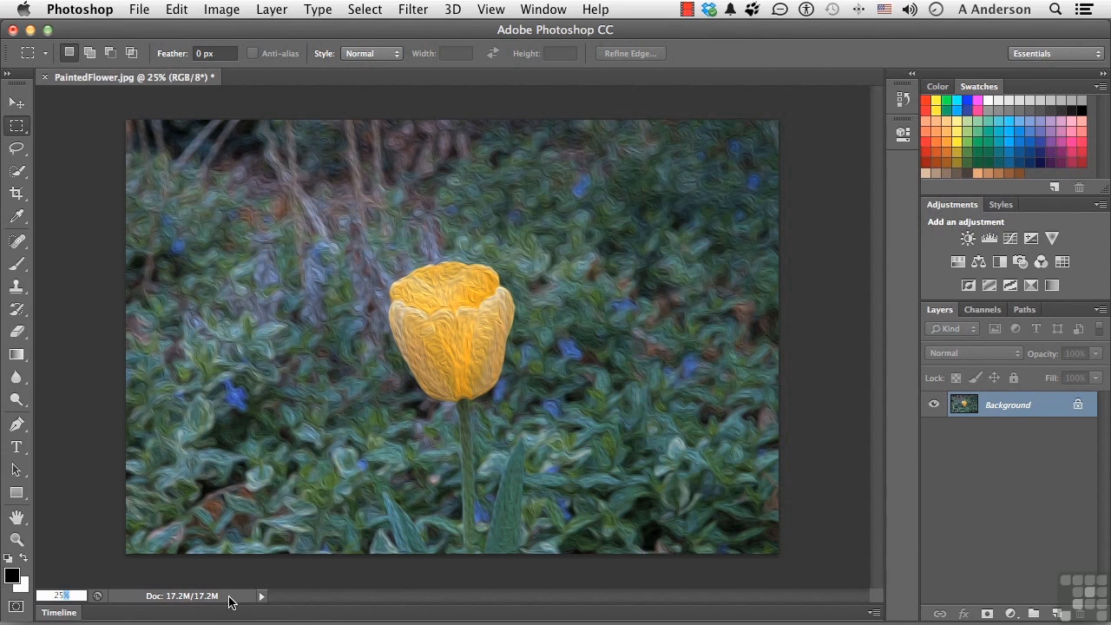
left_click(261, 597)
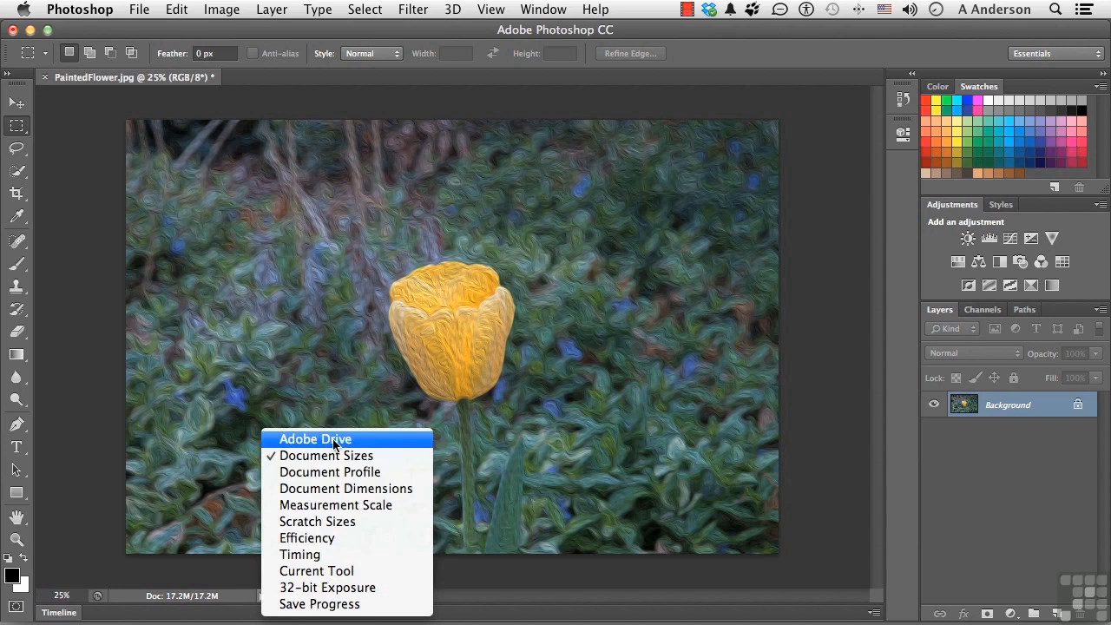
left_click(336, 539)
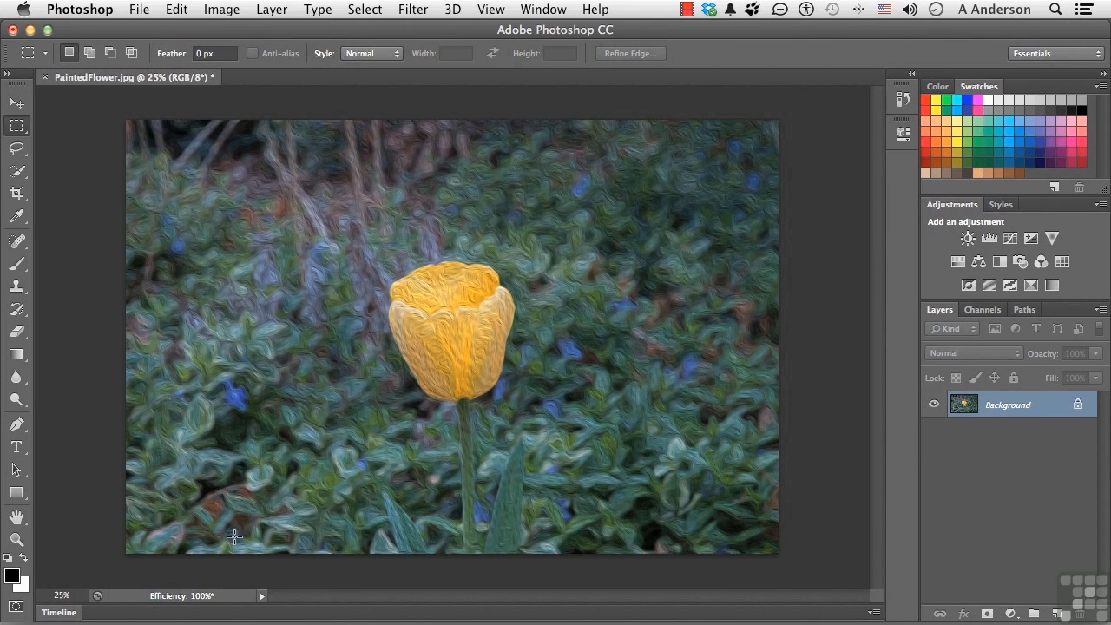
left_click(262, 595)
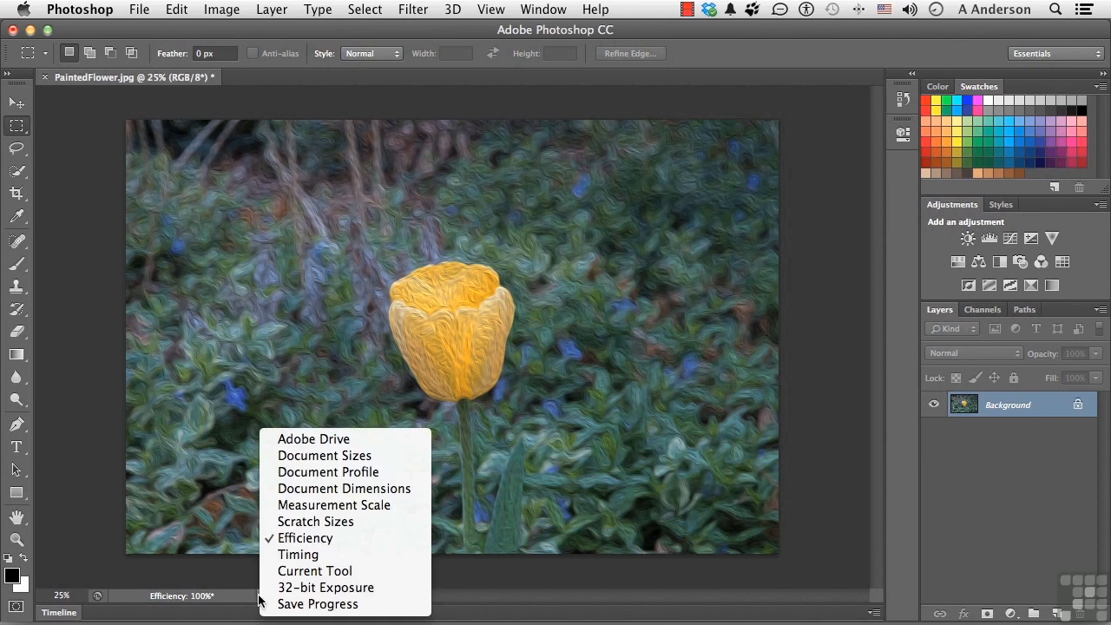
left_click(315, 463)
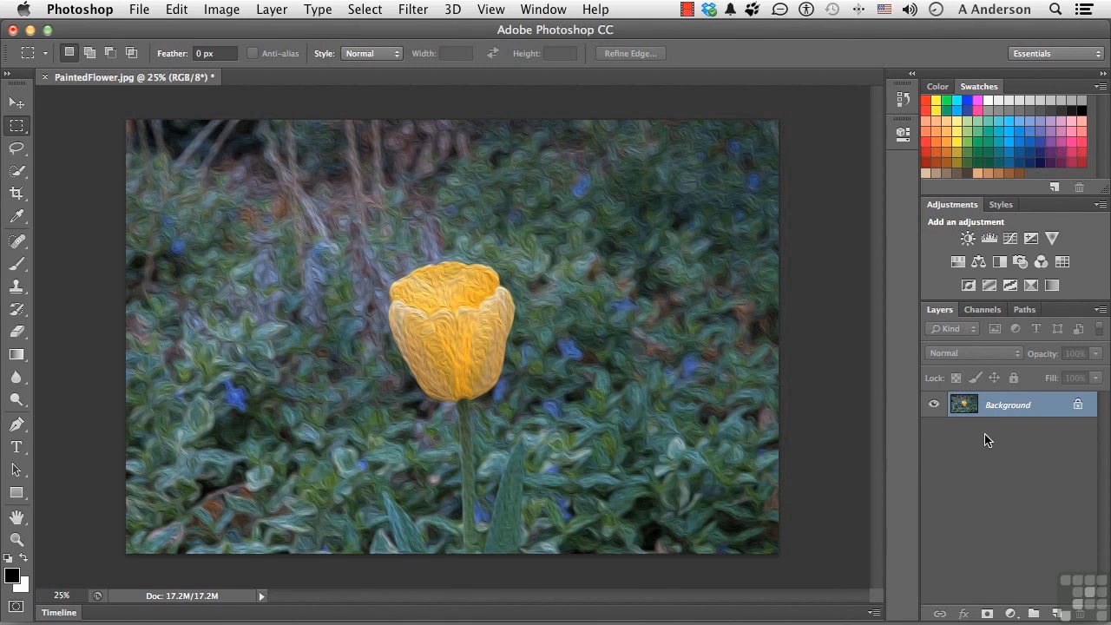
Step: Review the document's channels and paths, and return to the layer list
left_click(981, 311)
left_click(1014, 311)
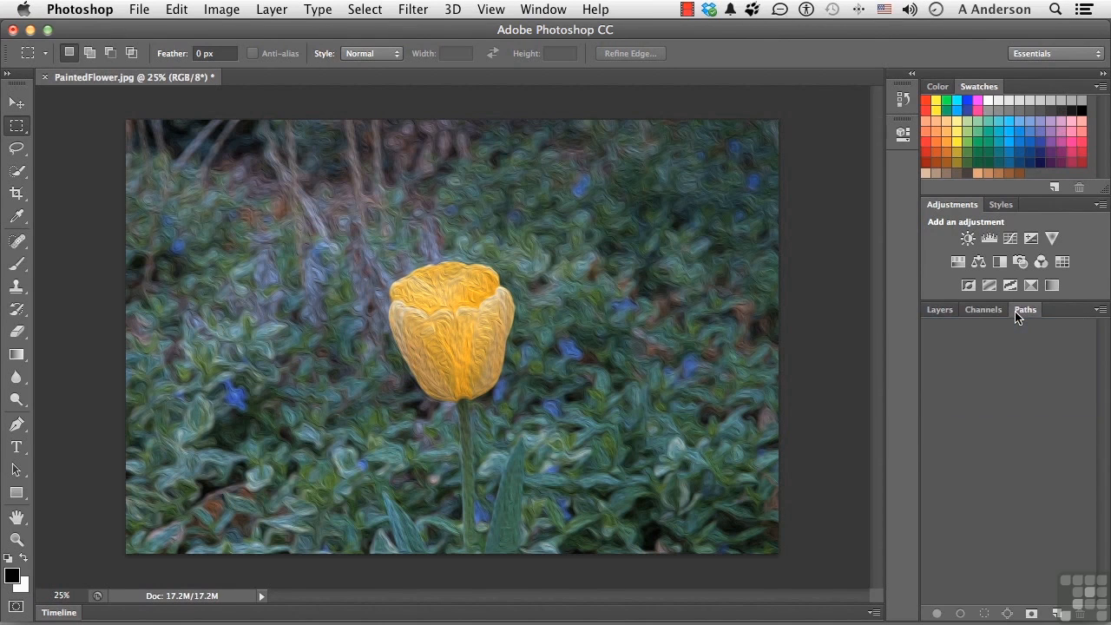
left_click(992, 311)
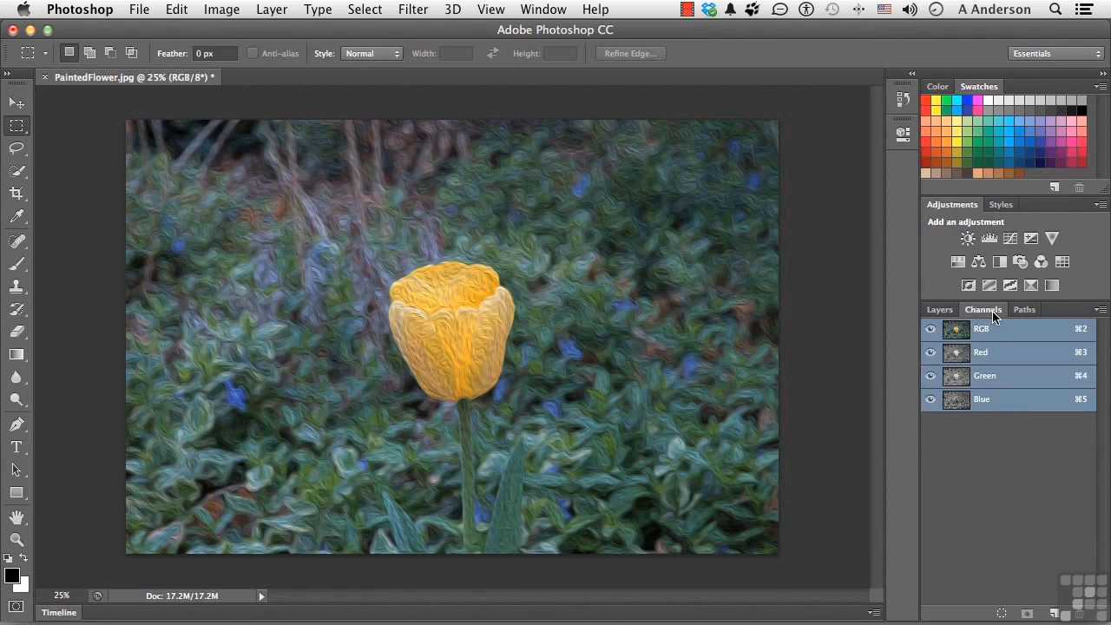
left_click(940, 311)
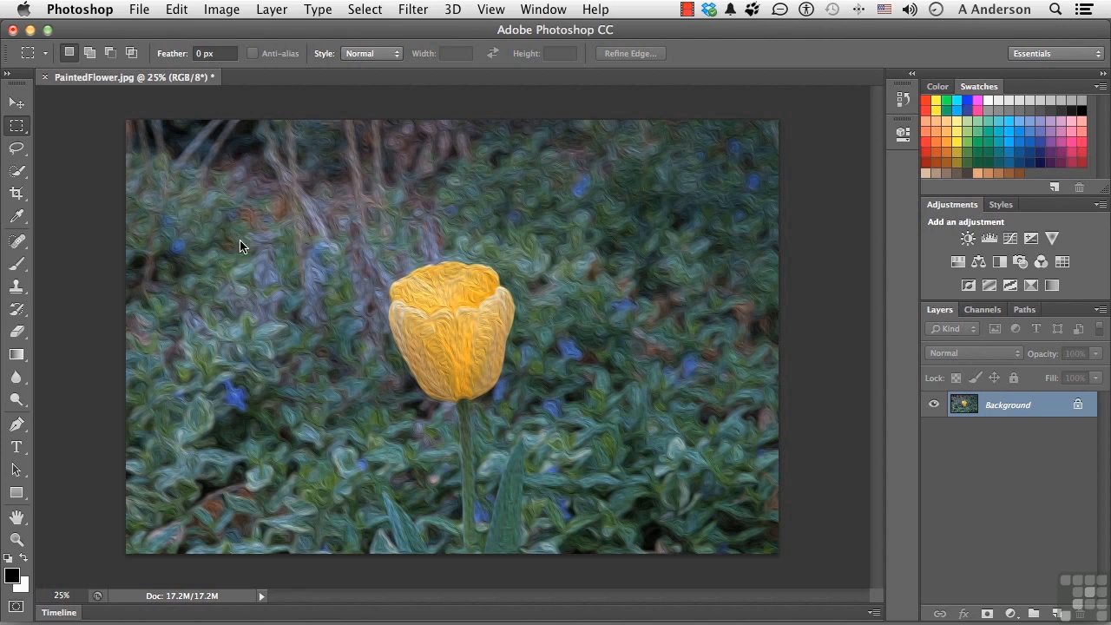
Step: Paint black over the yellow flower directly on the Background layer with the Brush tool, and undo the painting
left_click(17, 265)
mouse_move(463, 321)
left_mouse_down()
mouse_move(481, 346)
mouse_move(453, 347)
mouse_move(450, 325)
mouse_move(478, 335)
mouse_move(461, 345)
mouse_move(434, 316)
mouse_move(430, 336)
mouse_move(449, 341)
mouse_move(433, 301)
mouse_move(475, 312)
mouse_move(457, 299)
mouse_move(419, 304)
mouse_move(471, 292)
mouse_move(448, 281)
mouse_move(420, 292)
mouse_move(413, 318)
mouse_move(448, 374)
mouse_move(438, 342)
mouse_move(456, 372)
mouse_move(478, 373)
mouse_move(486, 302)
mouse_move(482, 367)
mouse_move(431, 367)
left_mouse_up()
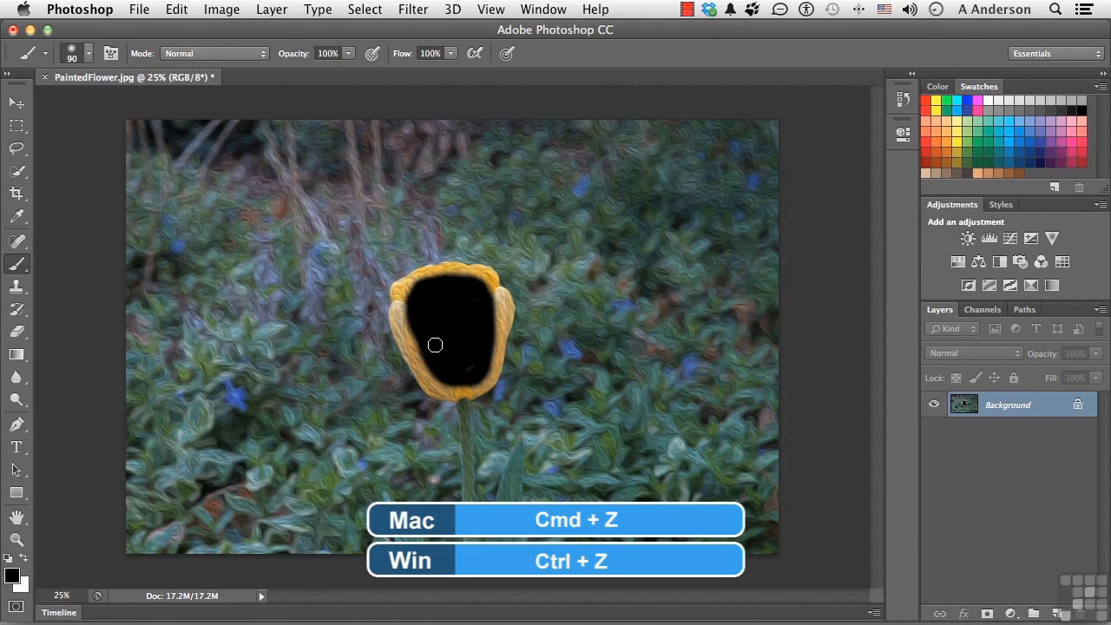
key("super+z")
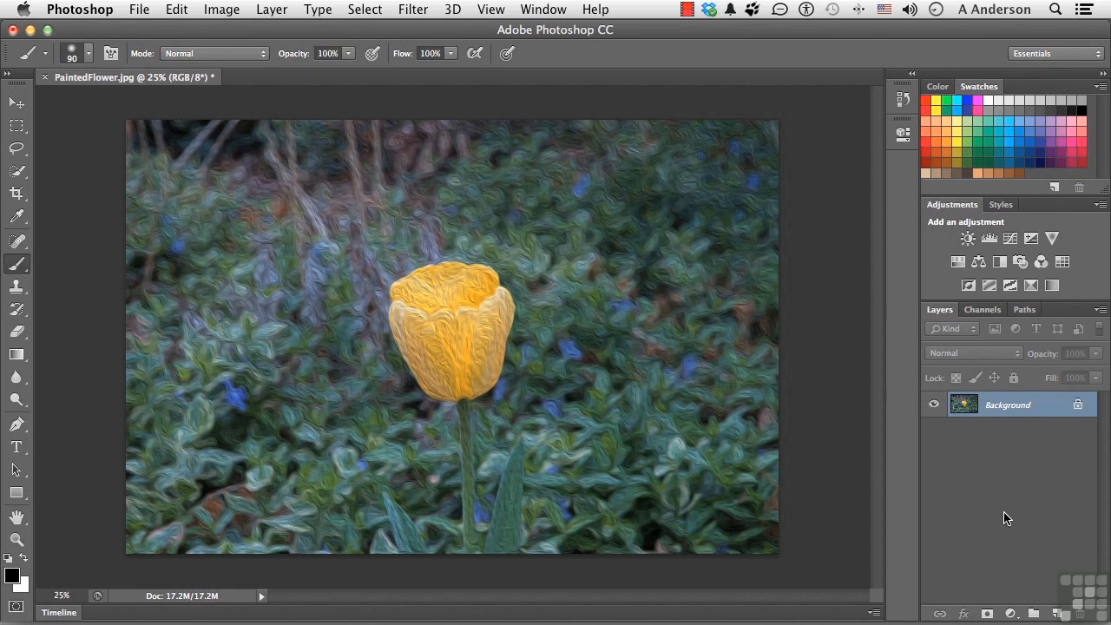
Step: Add a new empty layer above the Background and paint a black patch over the yellow flower on it
left_click(1056, 614)
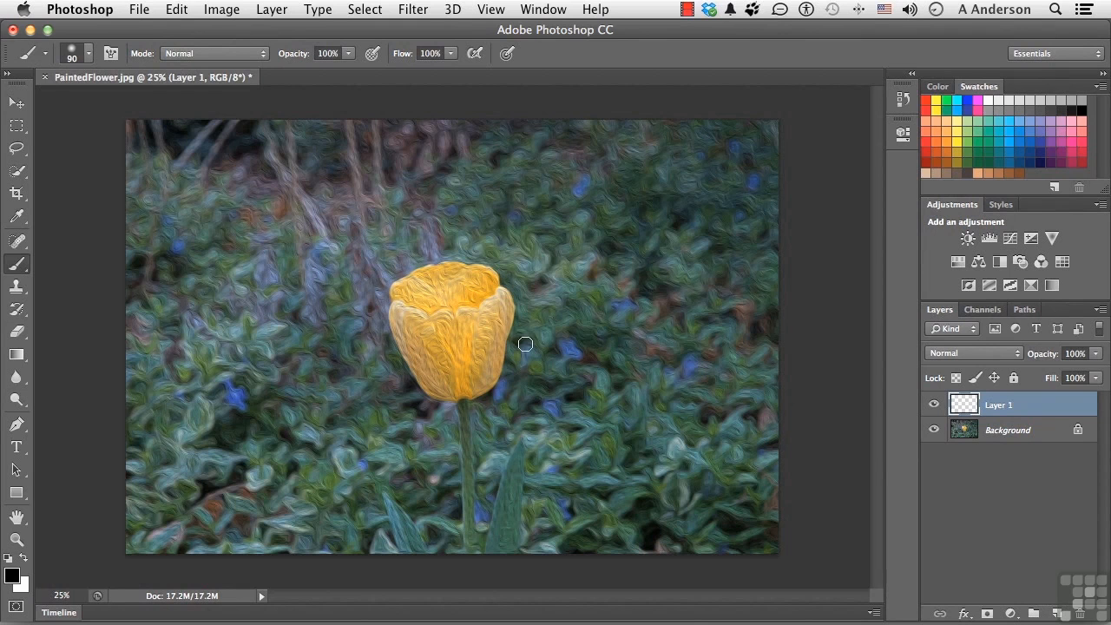
mouse_move(457, 328)
left_mouse_down()
mouse_move(445, 303)
mouse_move(472, 350)
mouse_move(448, 302)
mouse_move(477, 328)
mouse_move(423, 302)
mouse_move(438, 328)
mouse_move(442, 315)
mouse_move(487, 305)
mouse_move(460, 294)
mouse_move(413, 302)
mouse_move(462, 284)
mouse_move(482, 290)
mouse_move(493, 316)
mouse_move(474, 373)
mouse_move(454, 375)
mouse_move(427, 344)
mouse_move(454, 370)
mouse_move(471, 363)
mouse_move(477, 354)
mouse_move(455, 358)
mouse_move(469, 302)
left_mouse_up()
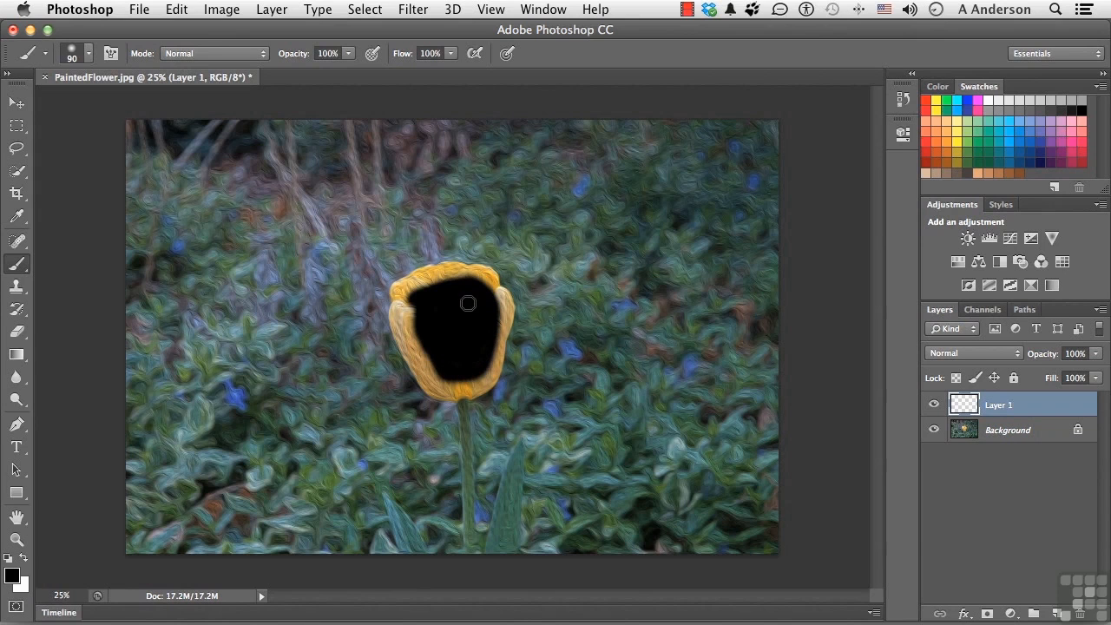
Step: Move the black patch off the flower toward its upper right, and delete the layer holding the patch
left_click(16, 104)
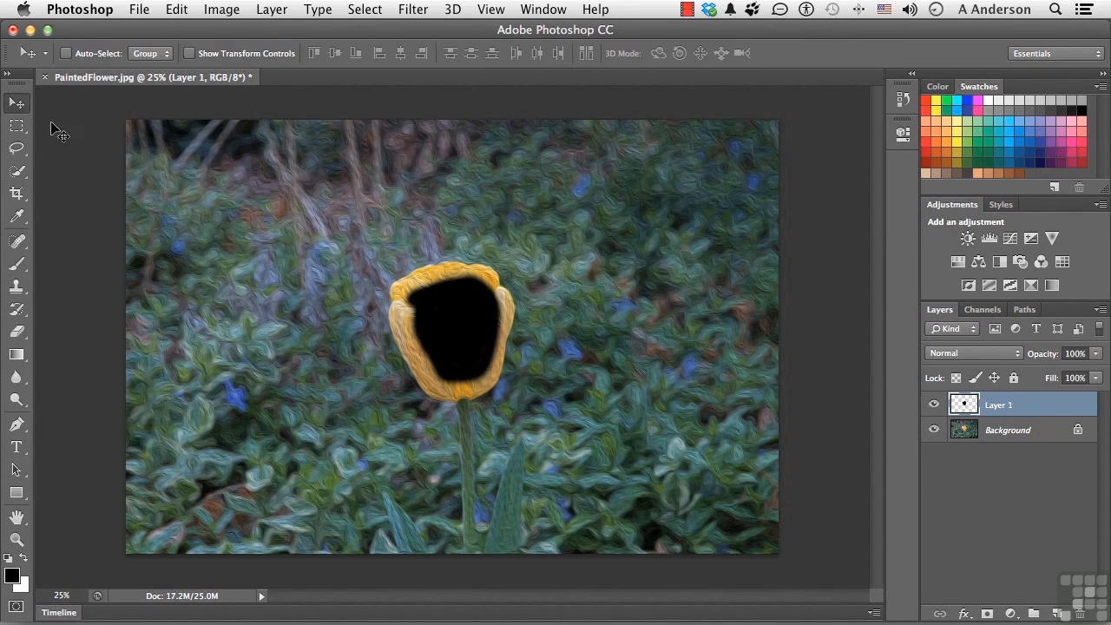
left_click_drag(436, 315, 514, 234)
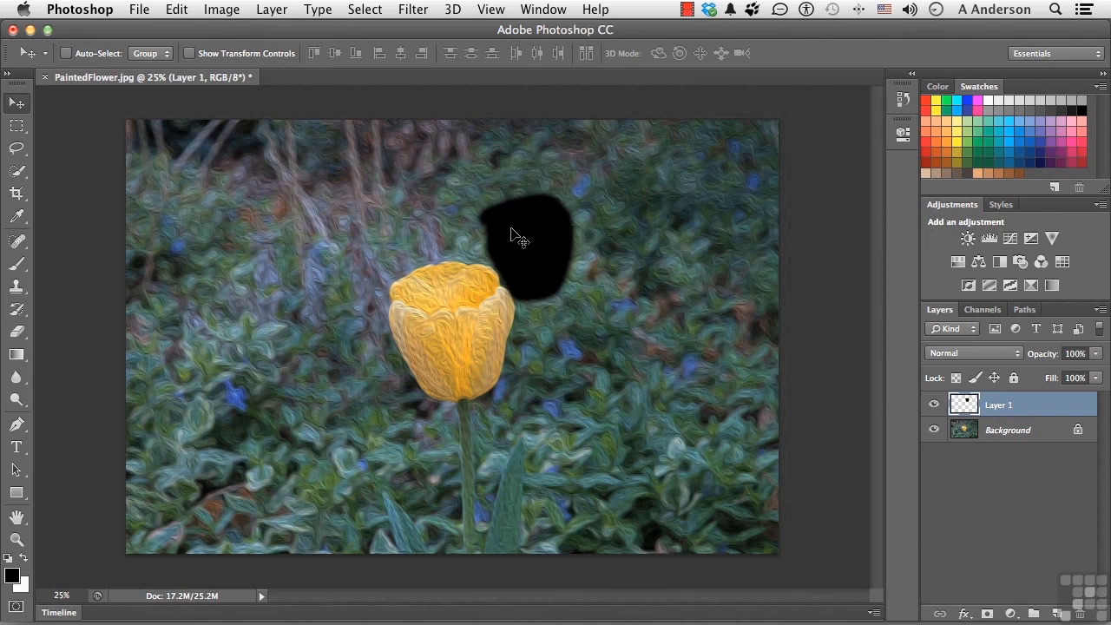
left_click_drag(998, 408, 1081, 613)
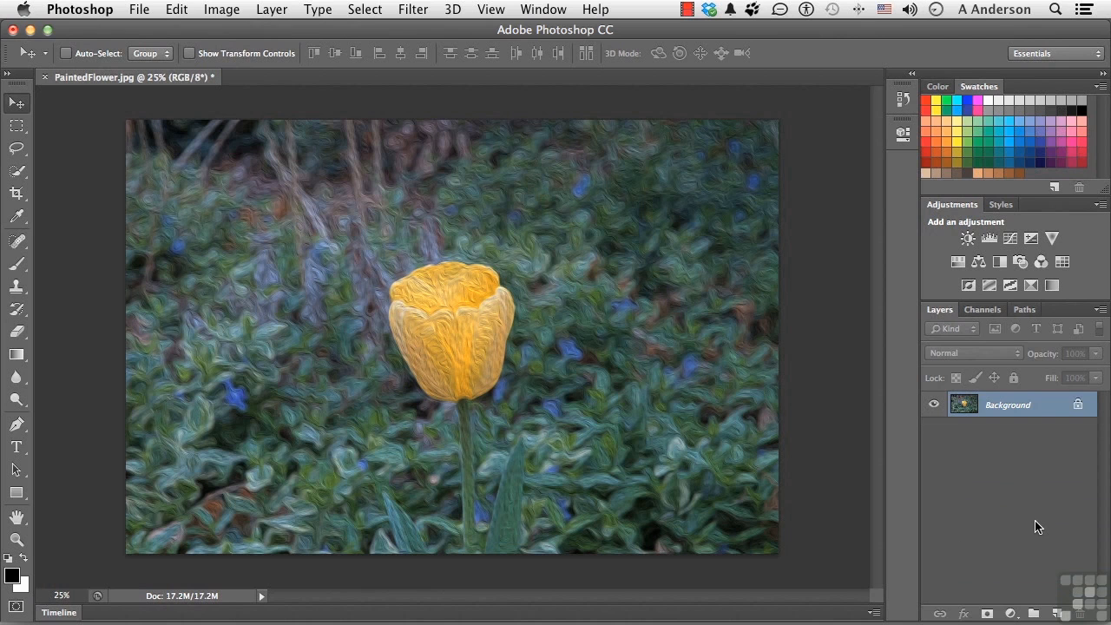